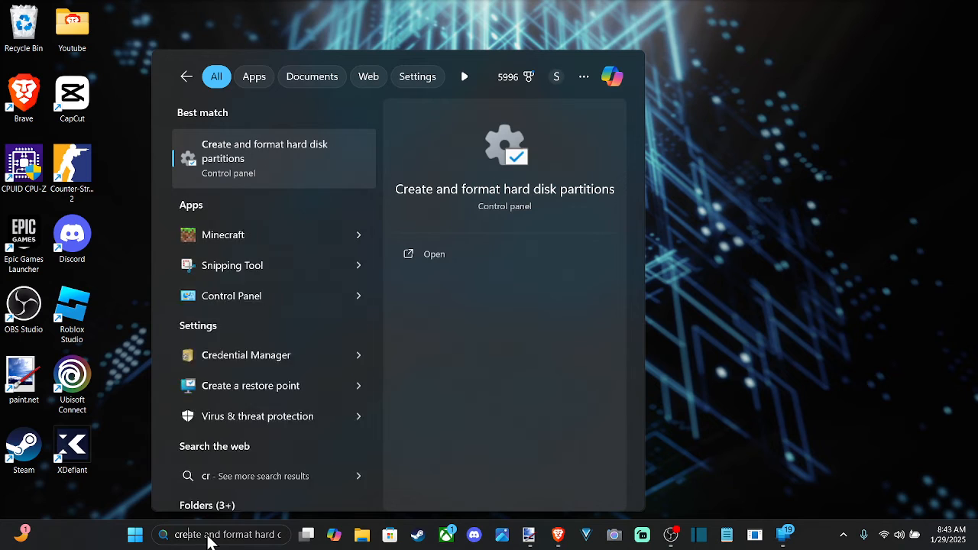
# Search Windows for "create", open Create and format hard disk partitions, and maximize the Disk Management window
pyautogui.write('reate')
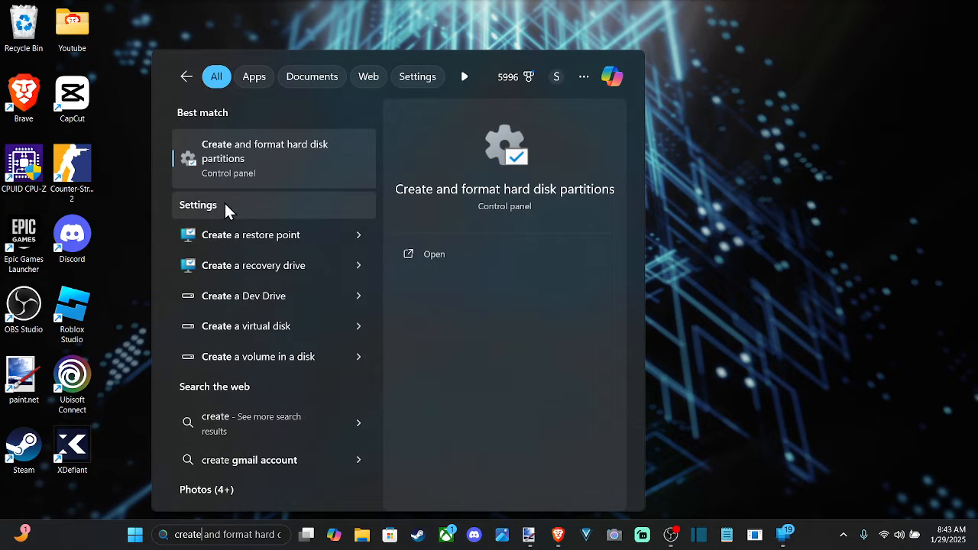
pyautogui.click(282, 151)
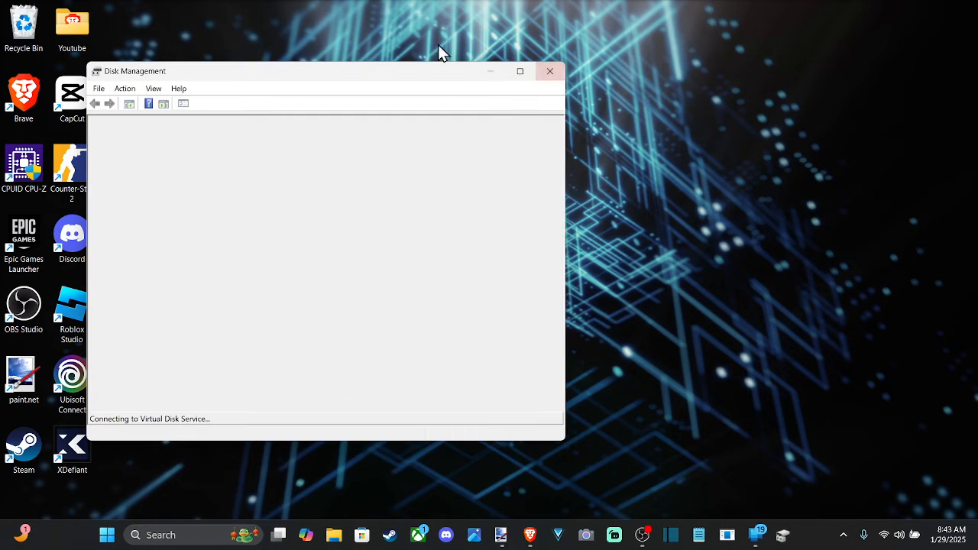
pyautogui.moveTo(403, 75); pyautogui.dragTo(493, 8)
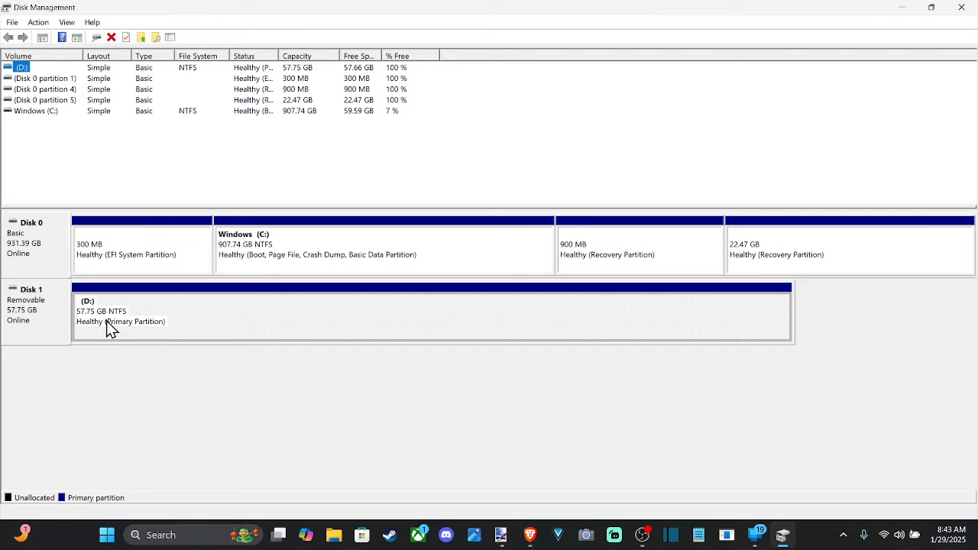
# Delete the (D:) volume on removable Disk 1 and confirm the deletion
pyautogui.click(184, 327)
pyautogui.rightClick(183, 326)
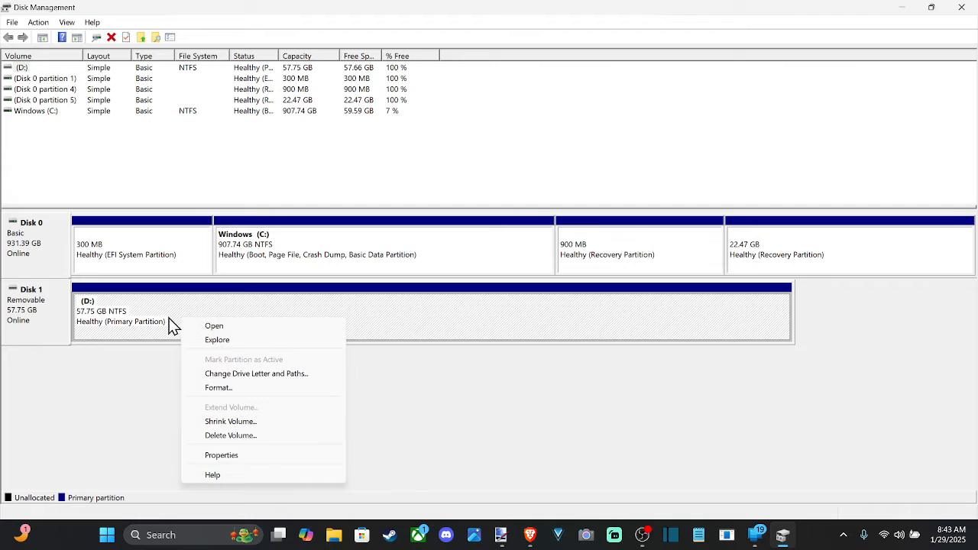
pyautogui.click(162, 326)
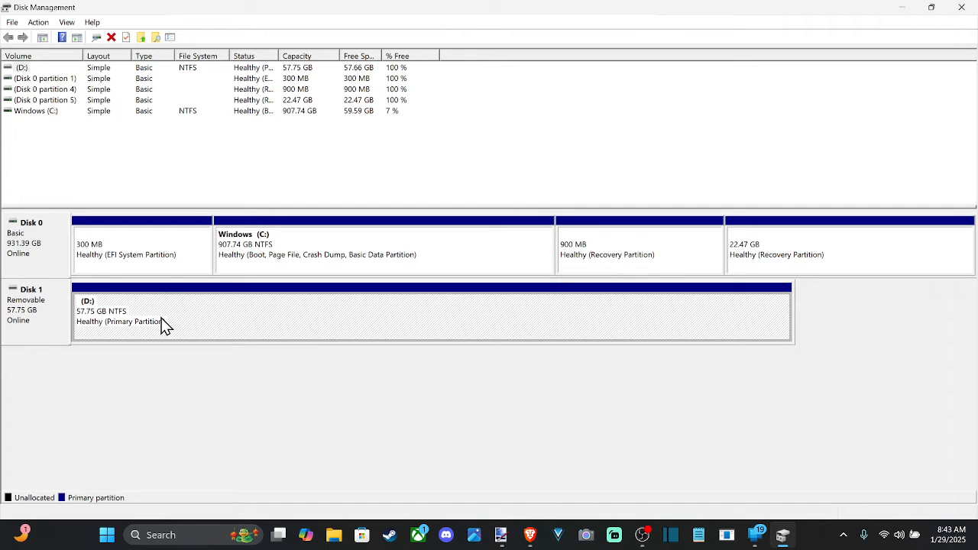
pyautogui.click(112, 36)
pyautogui.click(547, 356)
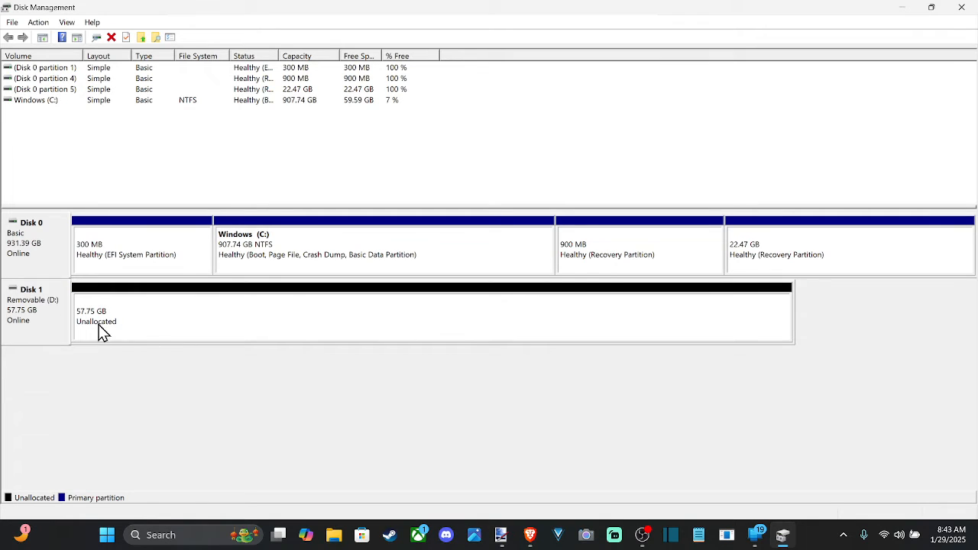
# Start a new simple volume in Disk 1's unallocated space and set its size to 30000 MB
pyautogui.rightClick(225, 323)
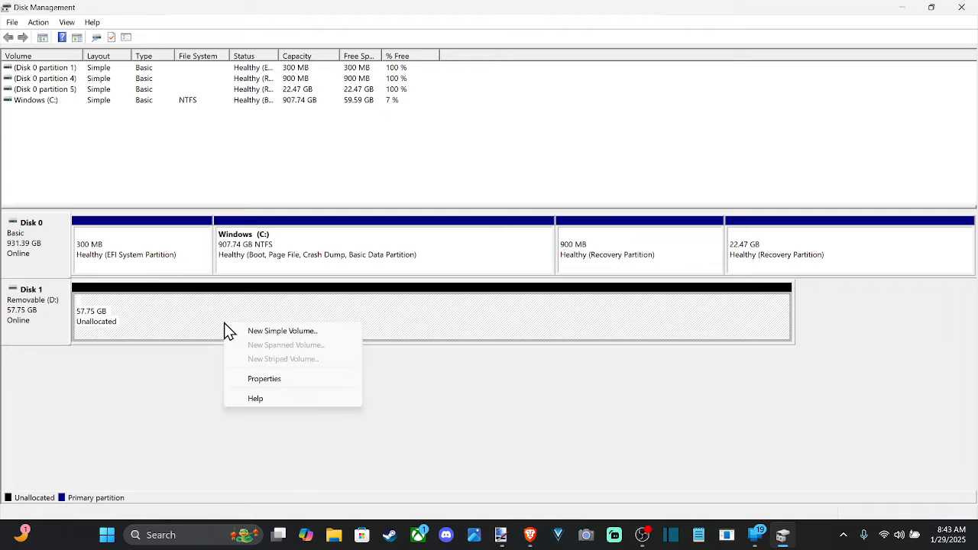
pyautogui.click(263, 334)
pyautogui.click(263, 294)
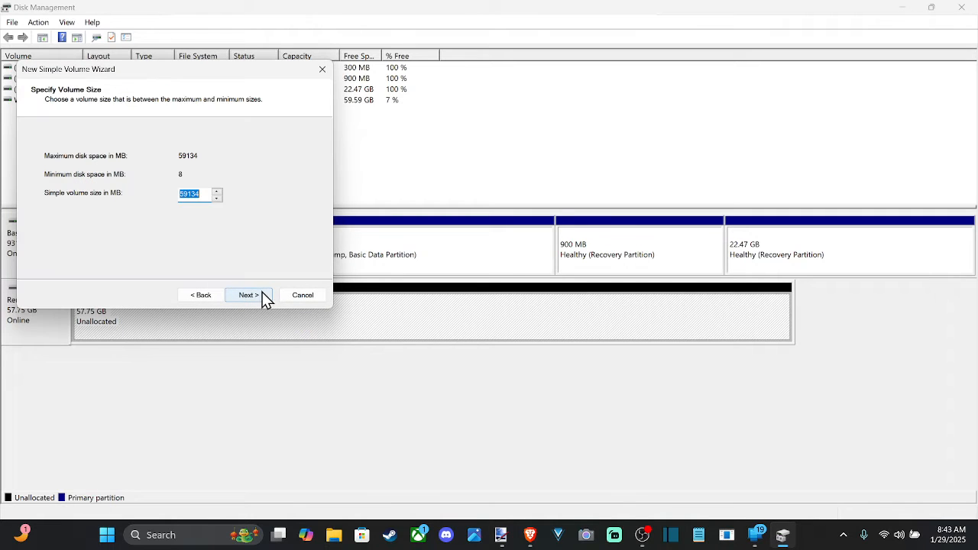
pyautogui.click(202, 194)
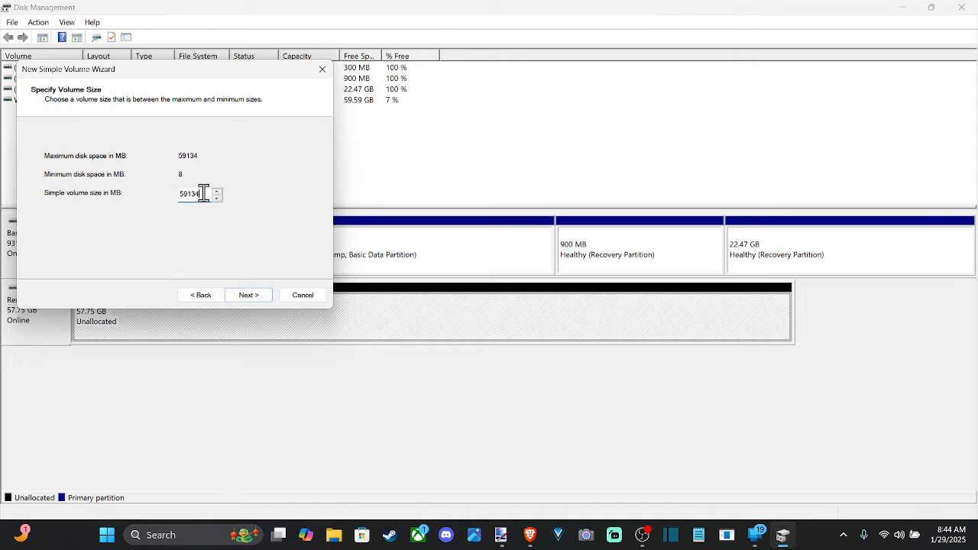
pyautogui.moveTo(204, 193); pyautogui.dragTo(123, 183)
pyautogui.write('30000')
pyautogui.click(263, 298)
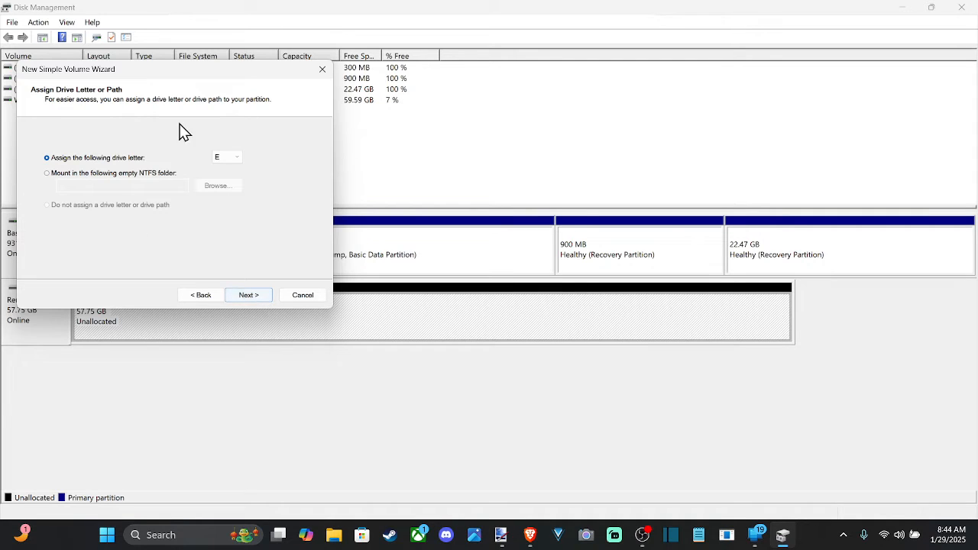
# Accept drive letter E, format the volume as NTFS, finish creating it, and minimize its File Explorer window
pyautogui.click(262, 297)
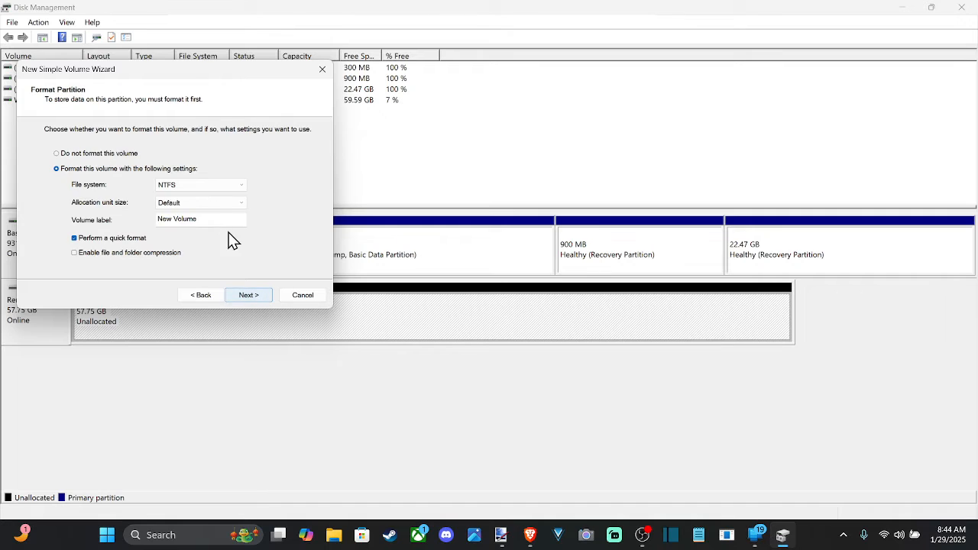
pyautogui.click(203, 189)
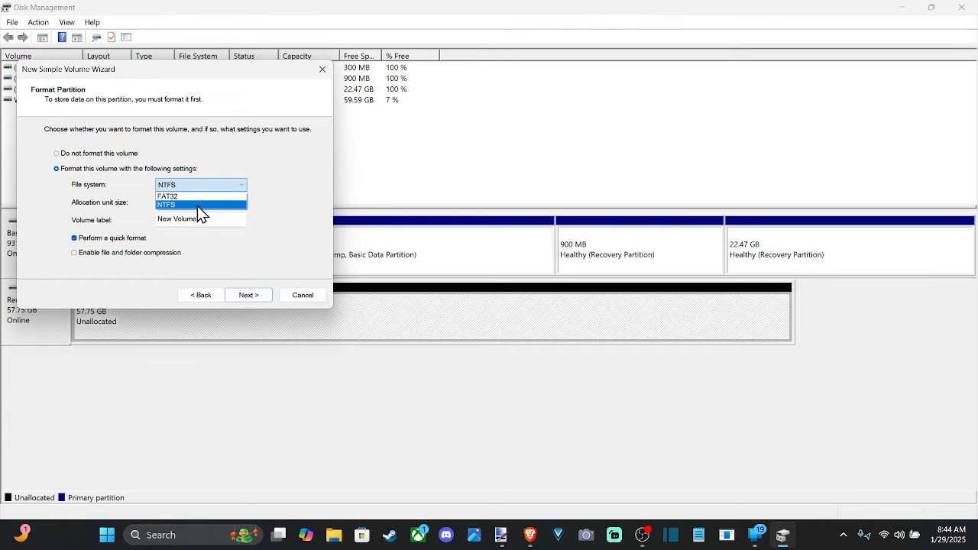
pyautogui.click(197, 206)
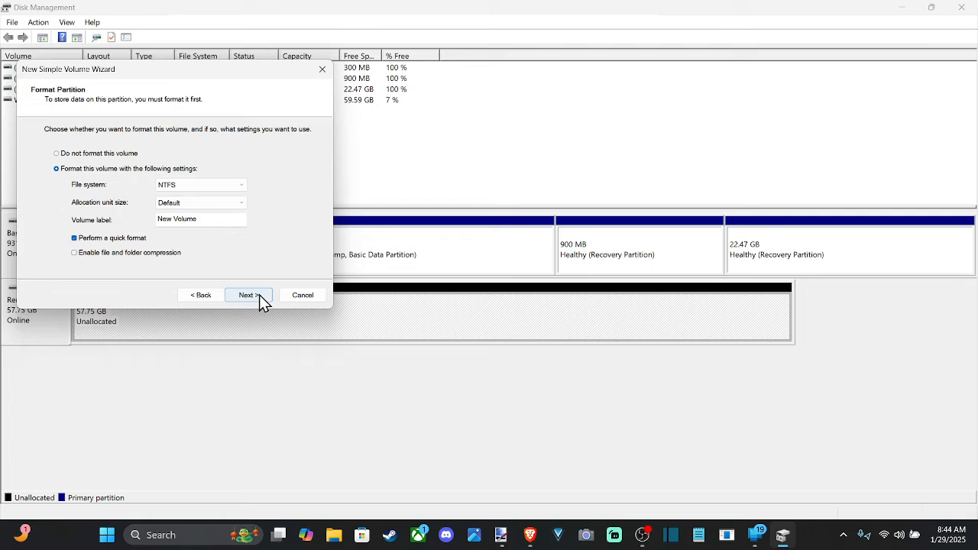
pyautogui.click(259, 295)
pyautogui.click(259, 295)
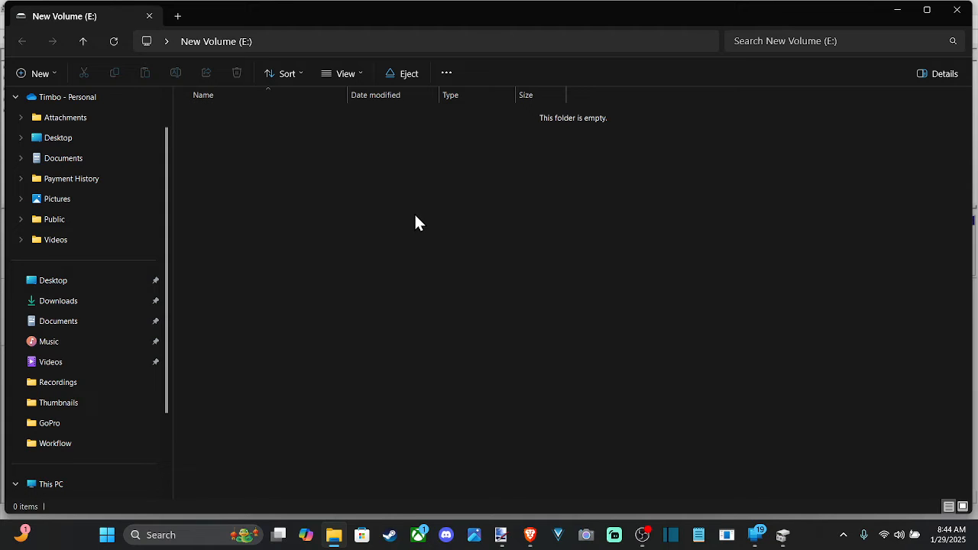
pyautogui.click(902, 14)
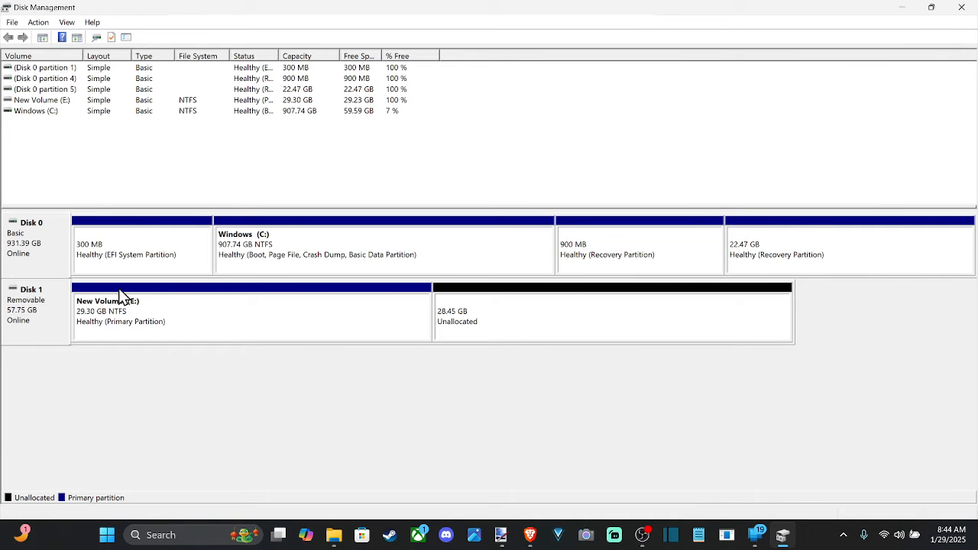
# Start another simple volume in Disk 1's remaining unallocated space, using the full 29134 MB and drive letter D
pyautogui.rightClick(552, 324)
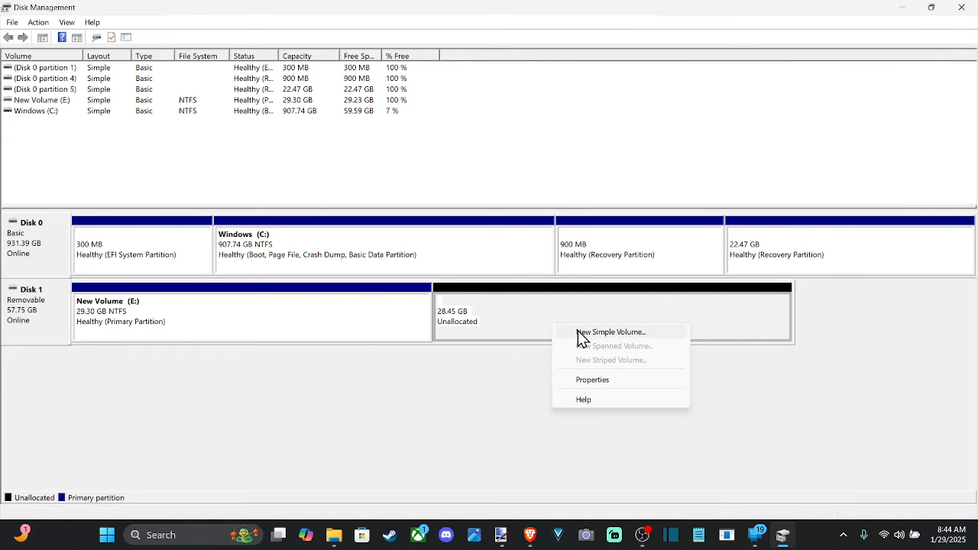
pyautogui.click(579, 333)
pyautogui.click(248, 295)
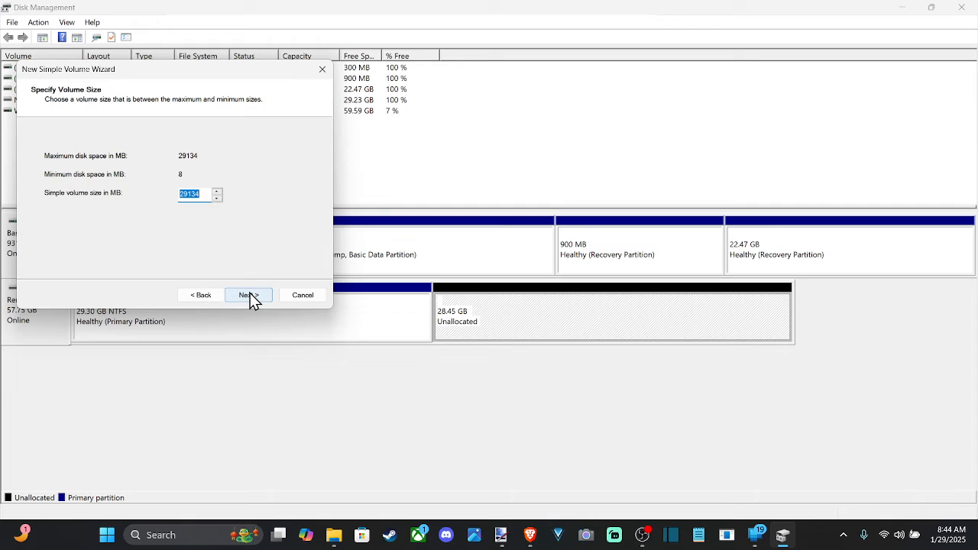
pyautogui.click(250, 295)
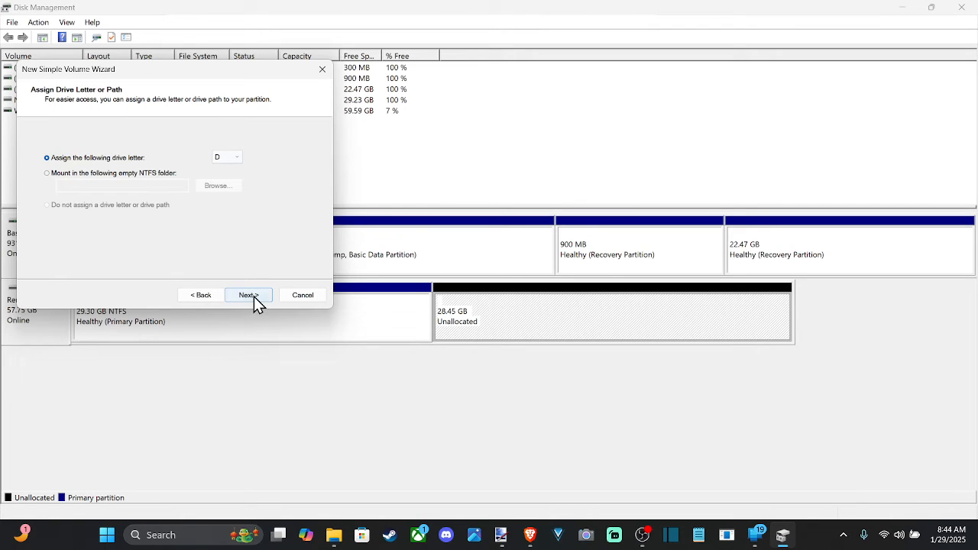
pyautogui.click(253, 296)
# Set the volume's file system to NTFS, finish creating it, and minimize its File Explorer window
pyautogui.click(223, 186)
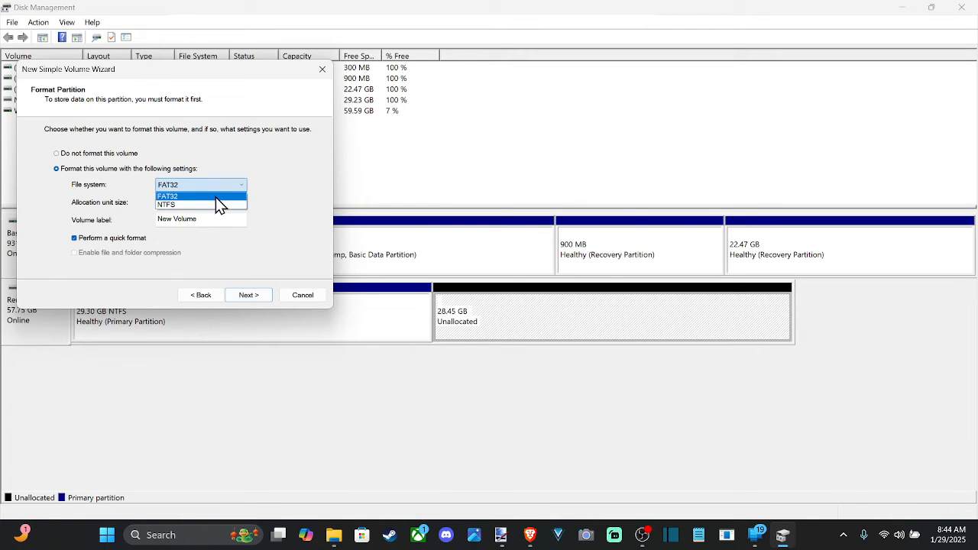
pyautogui.click(215, 205)
pyautogui.click(256, 294)
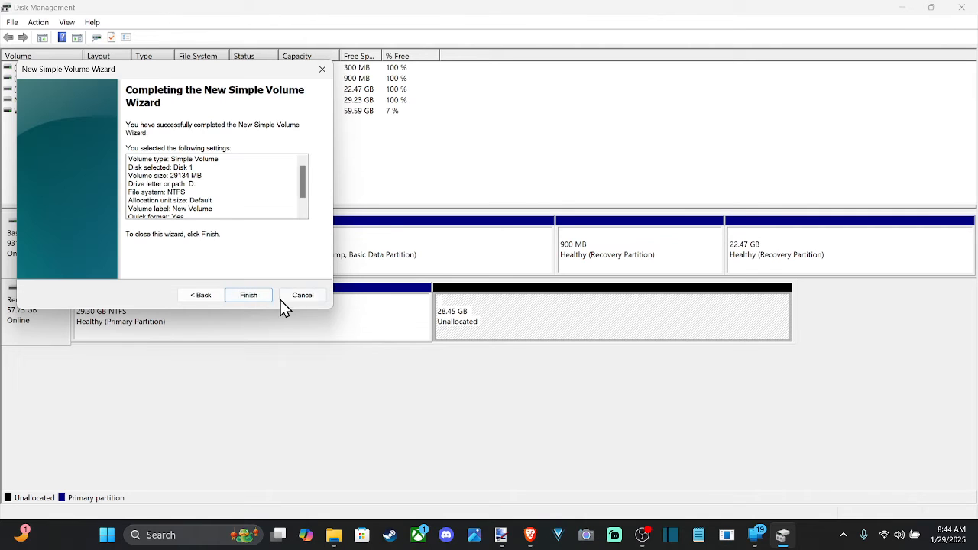
pyautogui.click(250, 295)
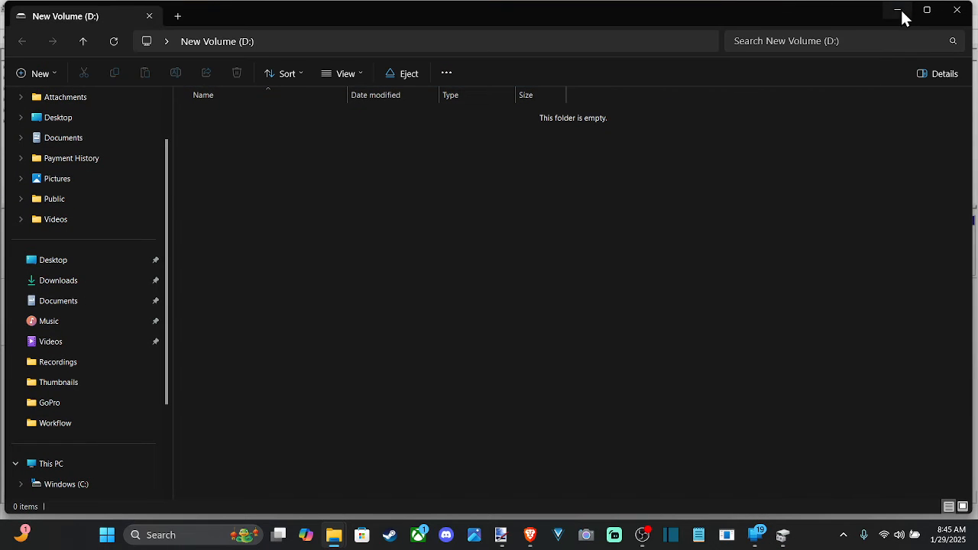
pyautogui.click(898, 11)
# Check the available shrink space of the Windows (C:) volume and close the dialog without shrinking
pyautogui.rightClick(406, 243)
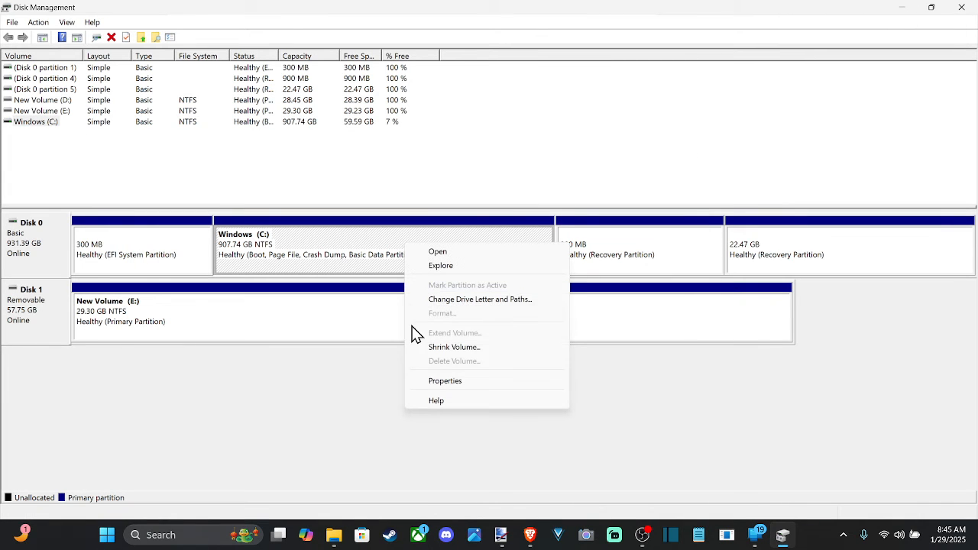
pyautogui.click(460, 349)
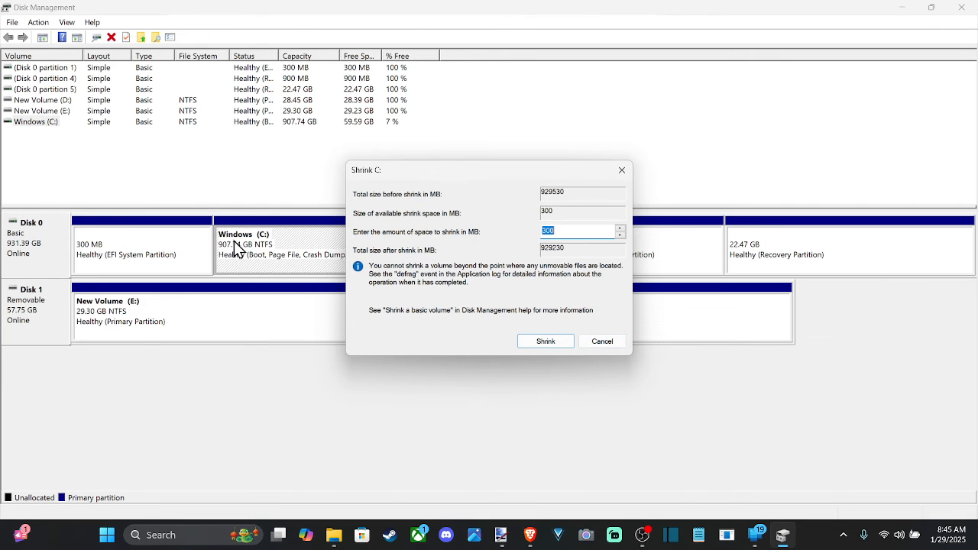
pyautogui.click(626, 173)
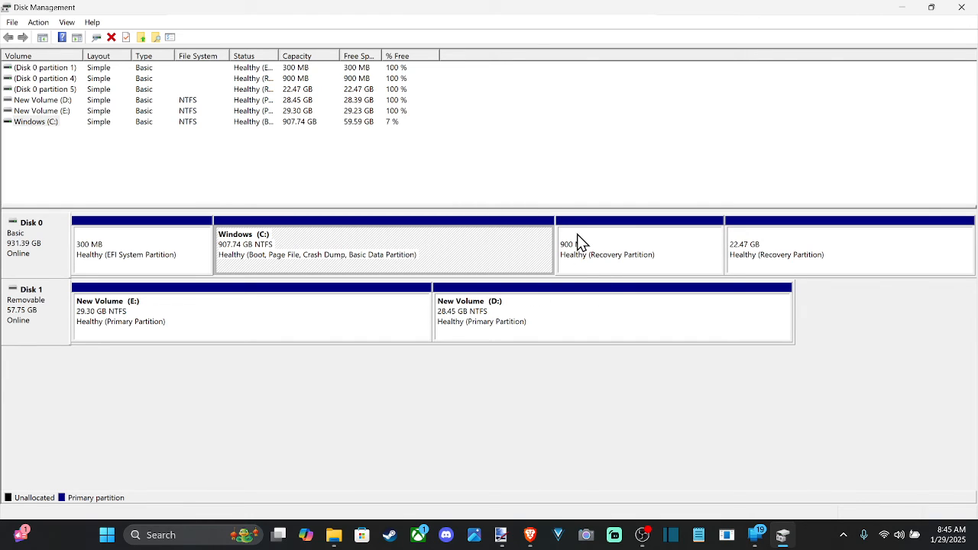
pyautogui.click(534, 336)
pyautogui.click(409, 324)
pyautogui.click(475, 310)
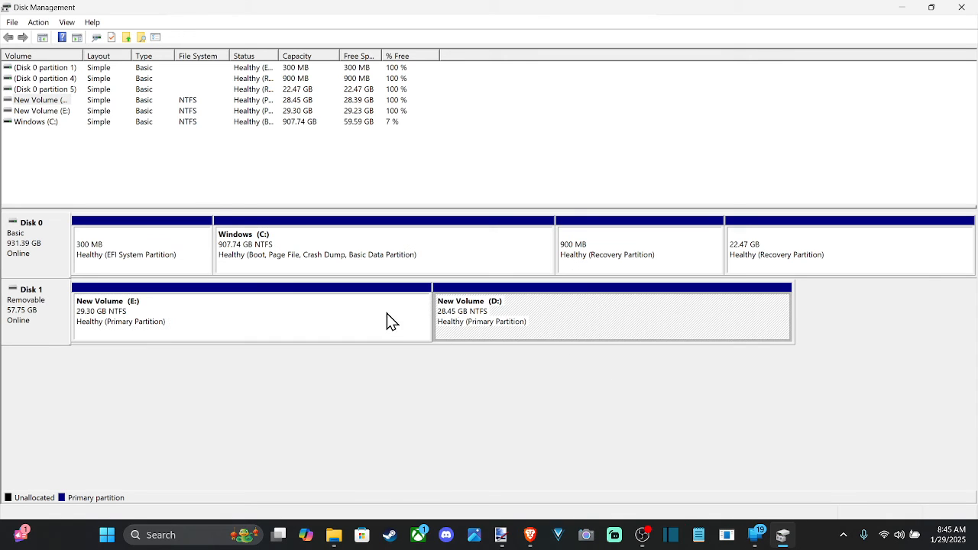
pyautogui.click(385, 313)
pyautogui.click(481, 335)
pyautogui.click(393, 320)
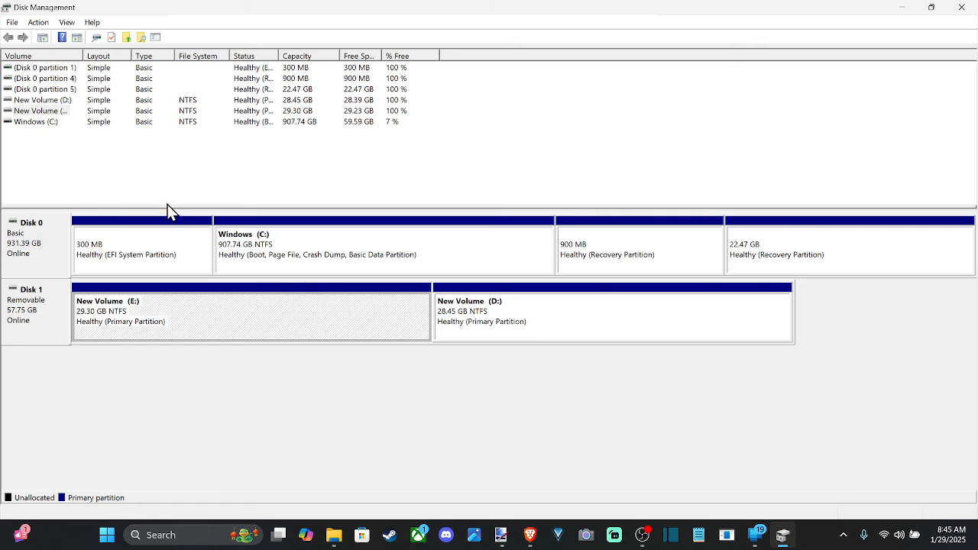
pyautogui.click(618, 245)
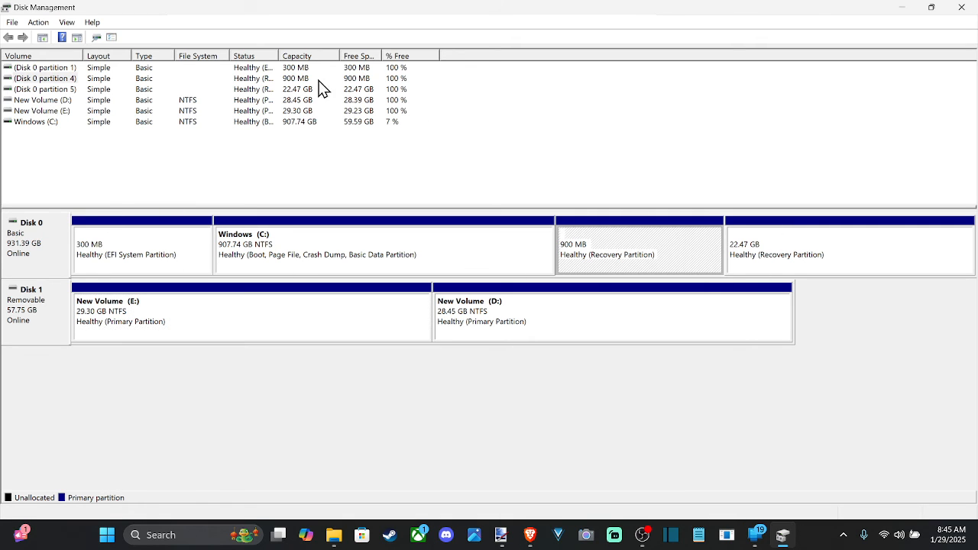
pyautogui.rightClick(695, 268)
pyautogui.click(612, 238)
pyautogui.click(788, 260)
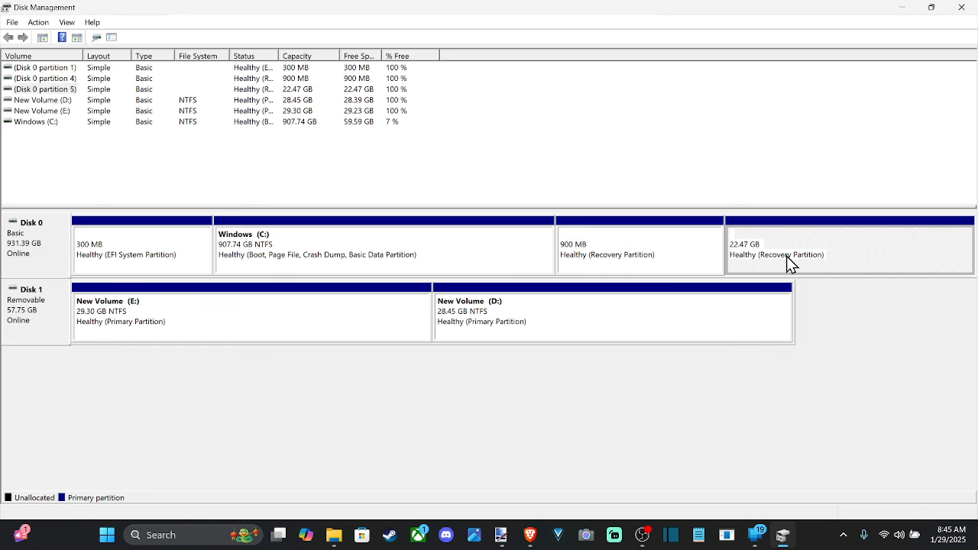
pyautogui.click(675, 319)
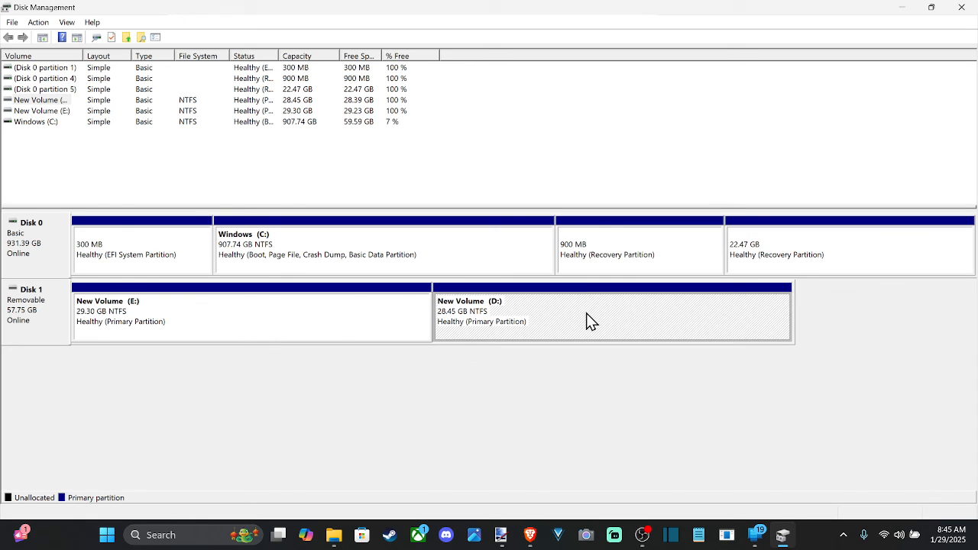
pyautogui.click(338, 312)
# Check which volume operations are offered for New Volume (D:) and New Volume (E:) on Disk 1
pyautogui.rightClick(532, 318)
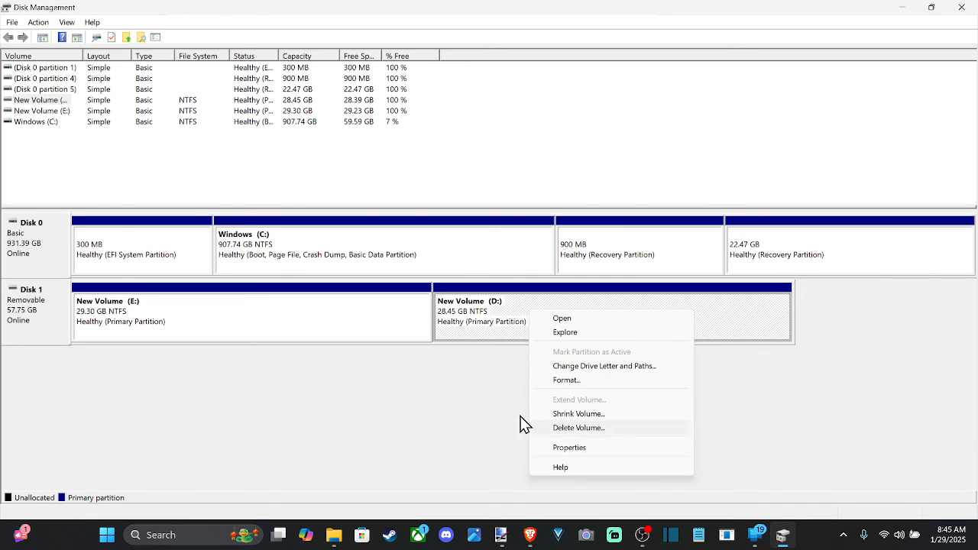
pyautogui.click(321, 338)
pyautogui.rightClick(321, 338)
# Examine which operations are offered for the Windows (C:), EFI system and recovery partitions on Disk 0
pyautogui.click(497, 229)
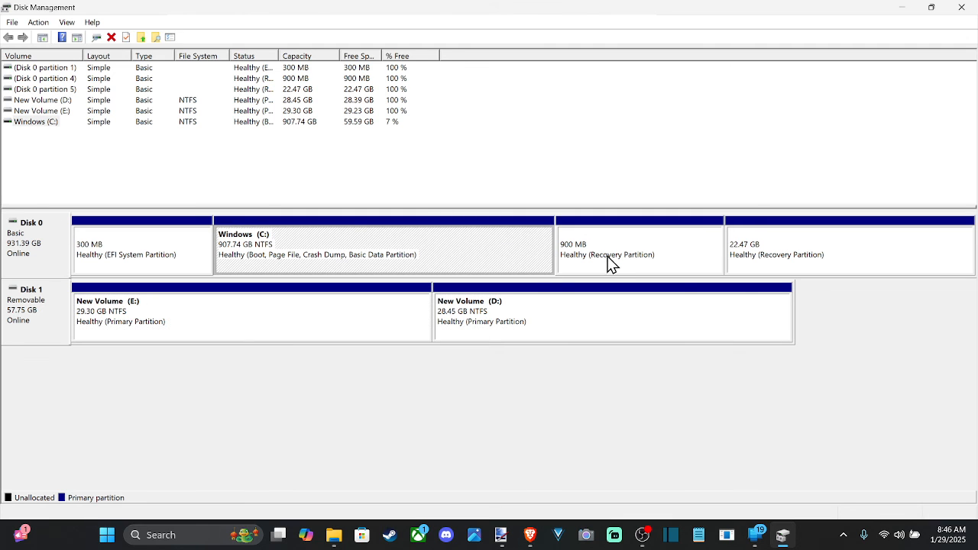
pyautogui.rightClick(609, 260)
pyautogui.click(481, 256)
pyautogui.rightClick(480, 256)
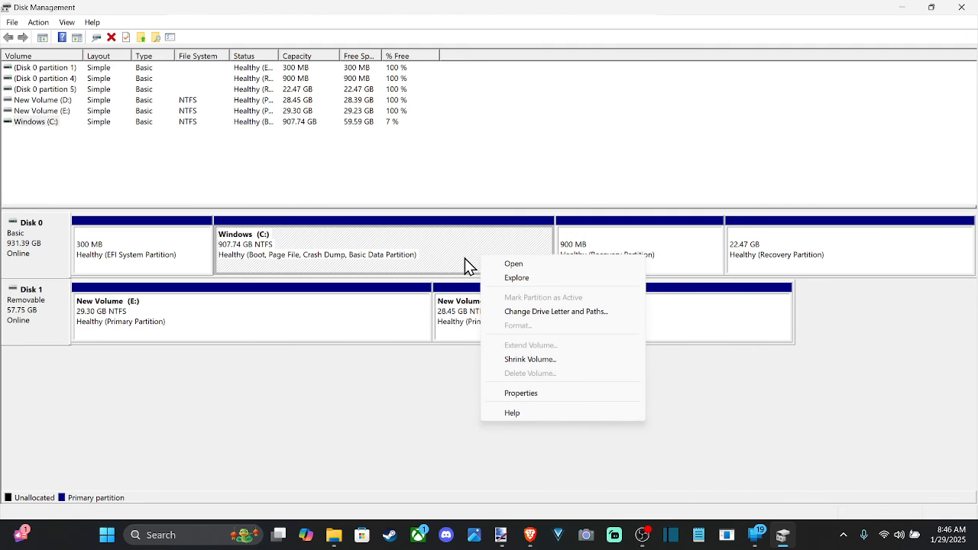
pyautogui.click(854, 264)
pyautogui.rightClick(854, 264)
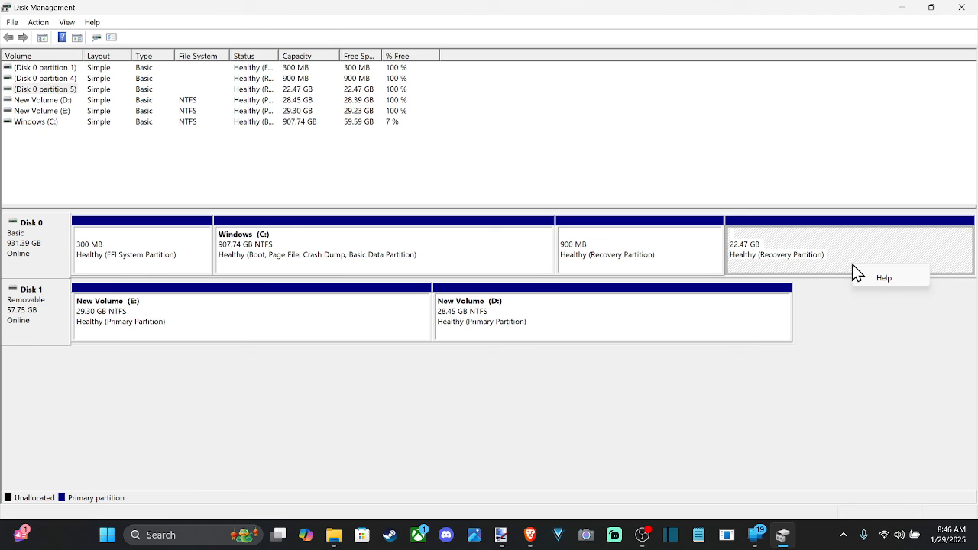
pyautogui.click(810, 253)
pyautogui.click(161, 254)
pyautogui.rightClick(160, 254)
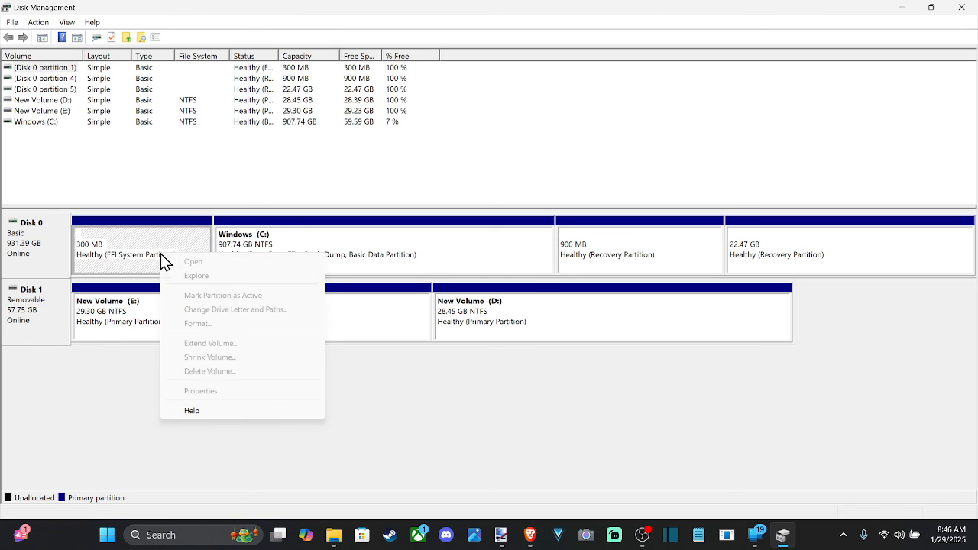
pyautogui.click(478, 261)
pyautogui.click(663, 266)
pyautogui.rightClick(663, 266)
pyautogui.click(784, 249)
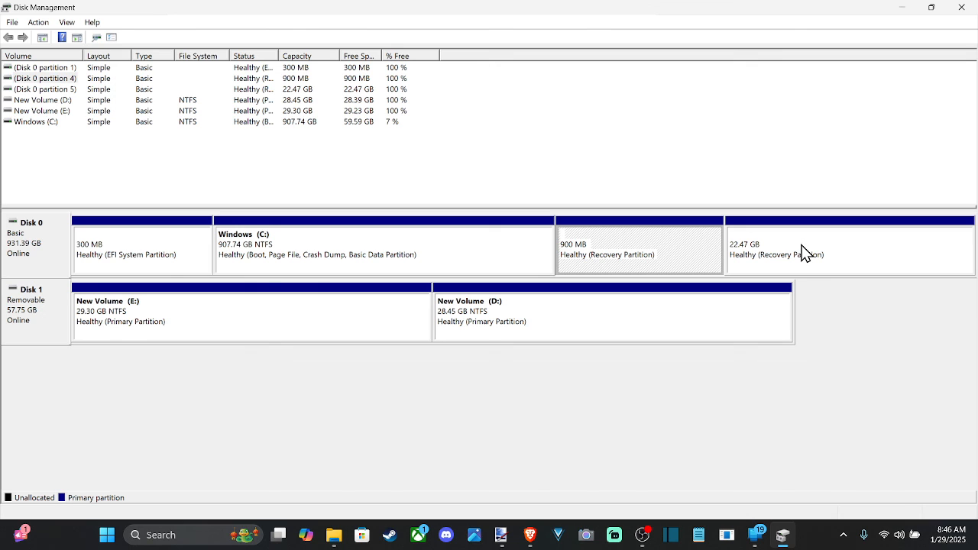
pyautogui.click(804, 252)
pyautogui.click(688, 240)
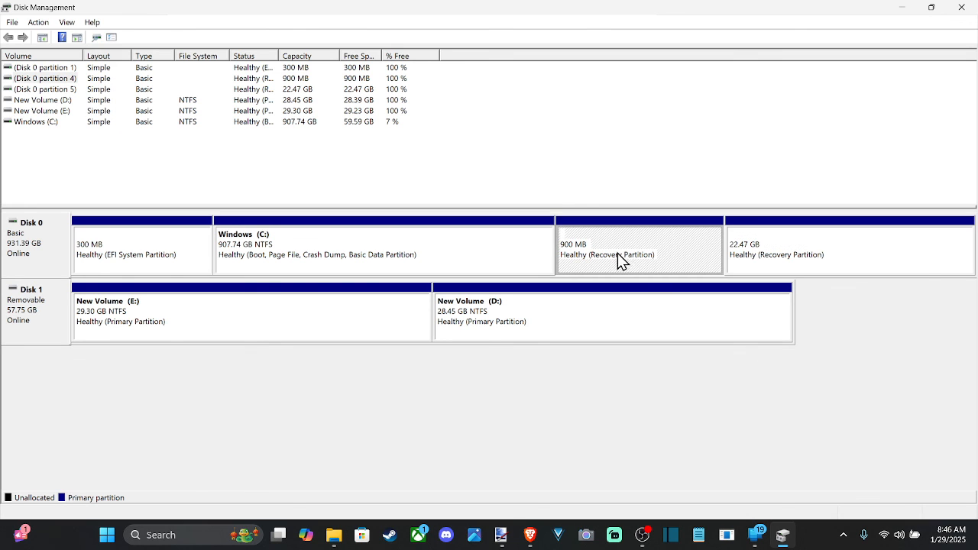